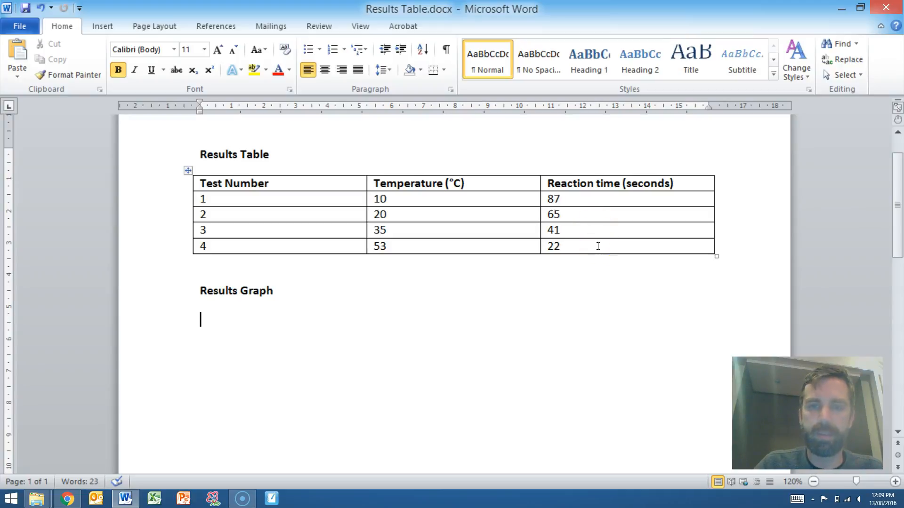
Insert an X Y (Scatter) chart with markers only below the Results Graph heading
{"action": "left_click", "coordinate": [510, 201]}
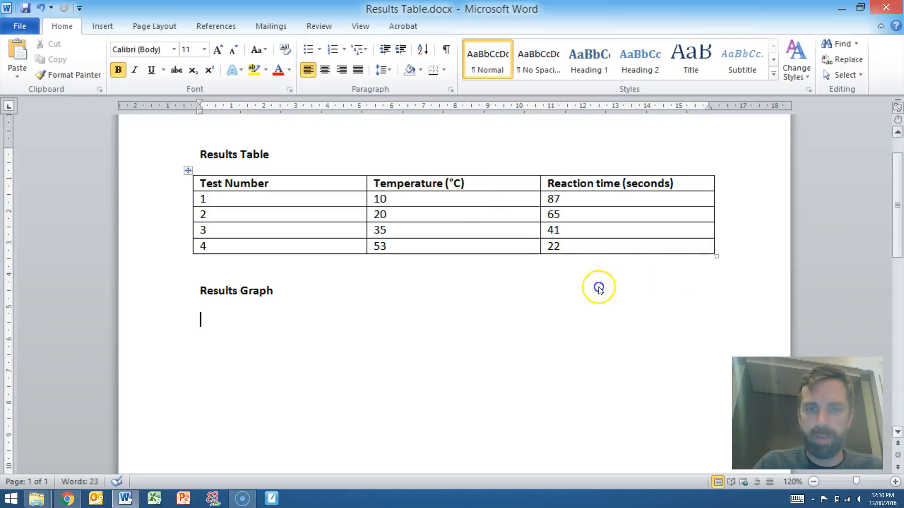
{"action": "left_click", "coordinate": [898, 432]}
{"action": "left_click", "coordinate": [897, 431]}
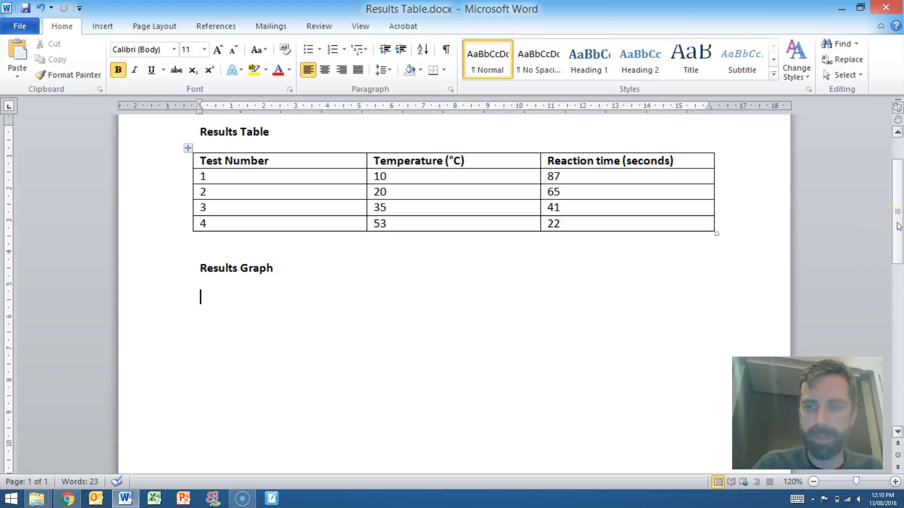
{"action": "left_click_drag", "start_coordinate": [898, 226], "coordinate": [898, 234]}
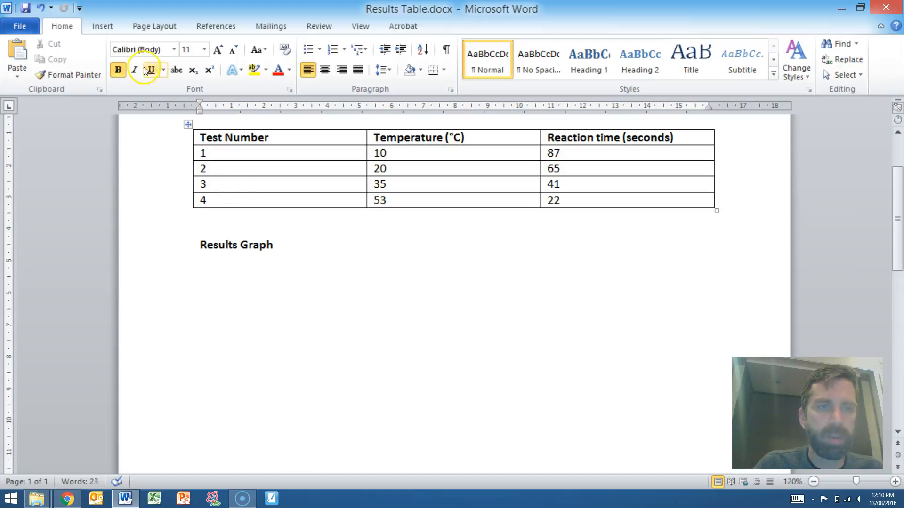
{"action": "left_click", "coordinate": [105, 30]}
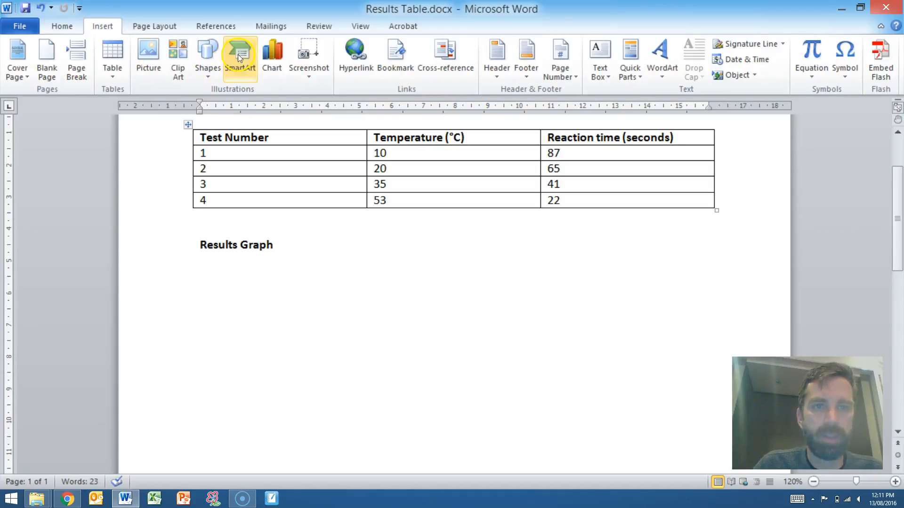
{"action": "left_click", "coordinate": [276, 50]}
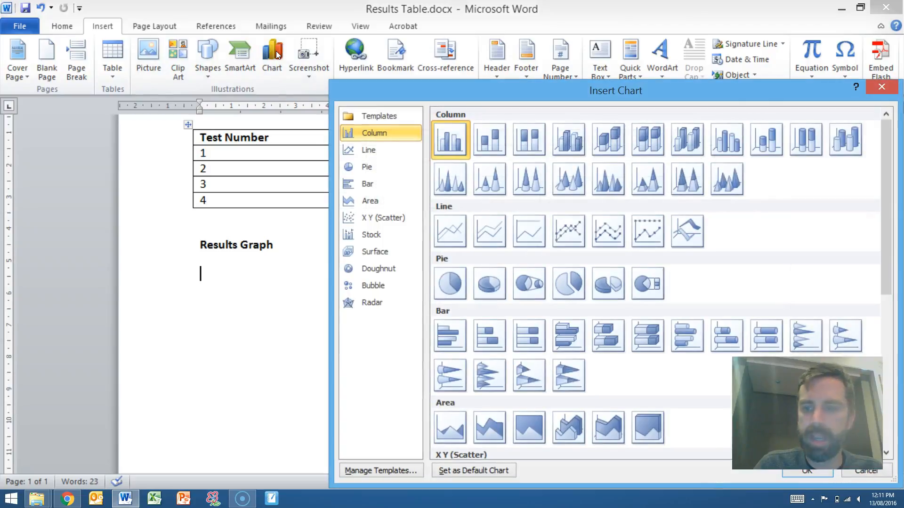
{"action": "left_click", "coordinate": [388, 155]}
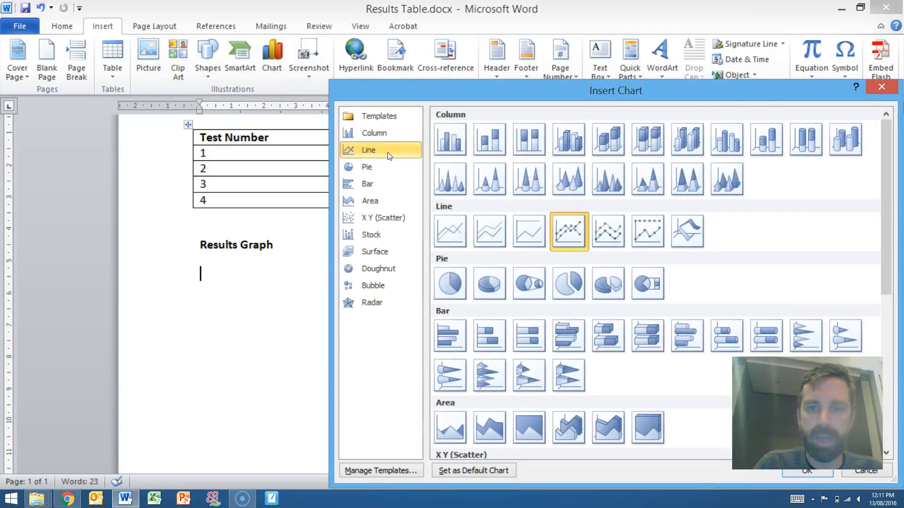
{"action": "left_click", "coordinate": [395, 222]}
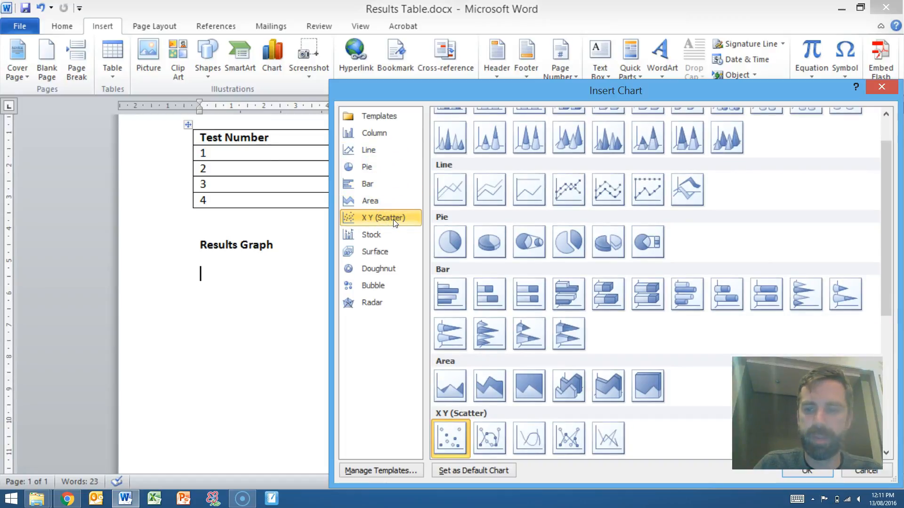
{"action": "left_click_drag", "start_coordinate": [565, 95], "coordinate": [356, 64]}
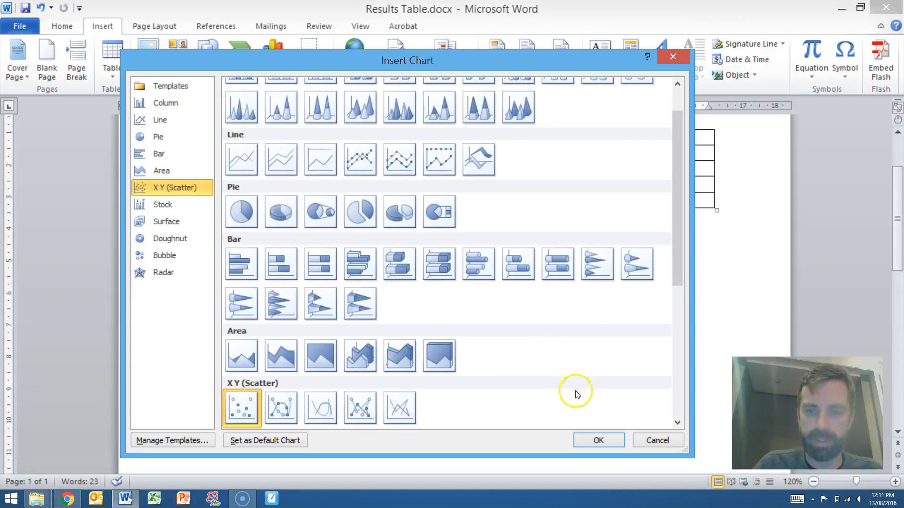
{"action": "left_click", "coordinate": [598, 440]}
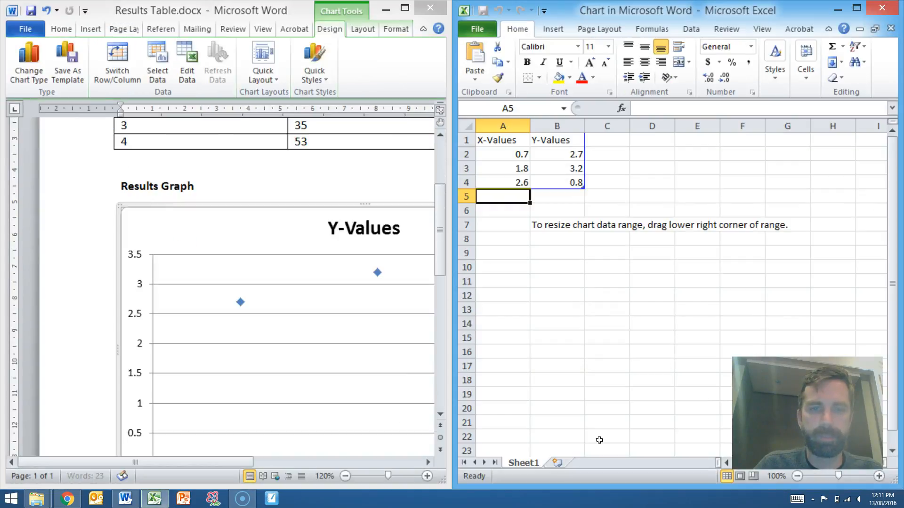
Label the chart data columns Temperature in A1 and Reaction time in B1
{"action": "left_click", "coordinate": [347, 477]}
{"action": "left_click", "coordinate": [346, 477]}
{"action": "left_click", "coordinate": [347, 477]}
{"action": "scroll", "coordinate": [439, 229], "scroll_direction": "up", "scroll_amount": 1}
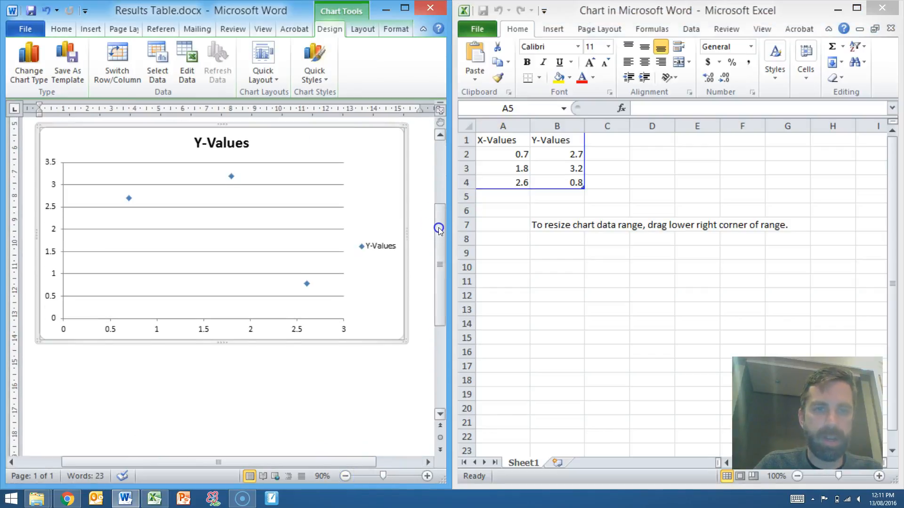
{"action": "scroll", "coordinate": [438, 229], "scroll_direction": "up", "scroll_amount": 3}
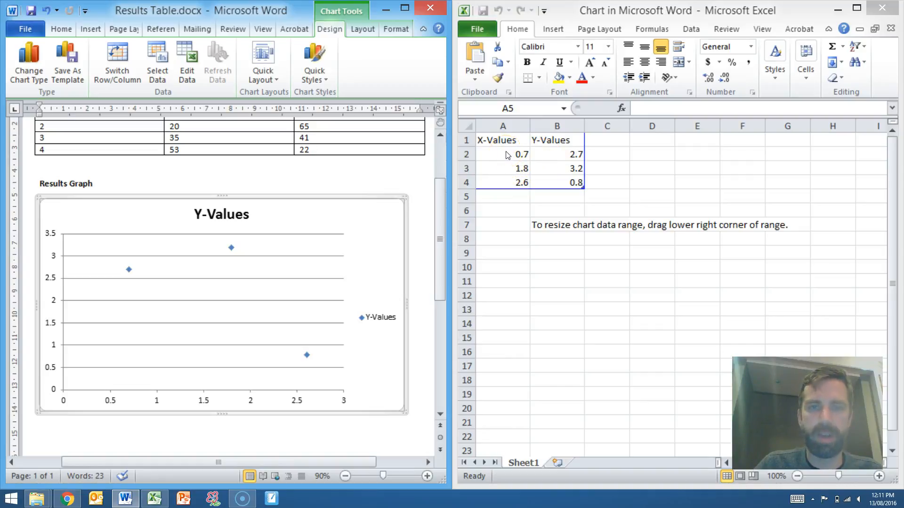
{"action": "left_click_drag", "start_coordinate": [440, 222], "coordinate": [441, 207]}
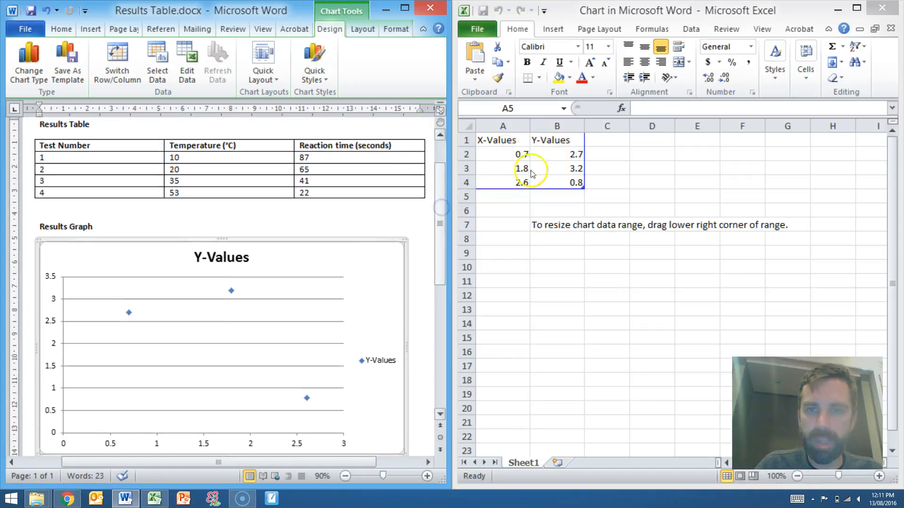
{"action": "left_click", "coordinate": [500, 139]}
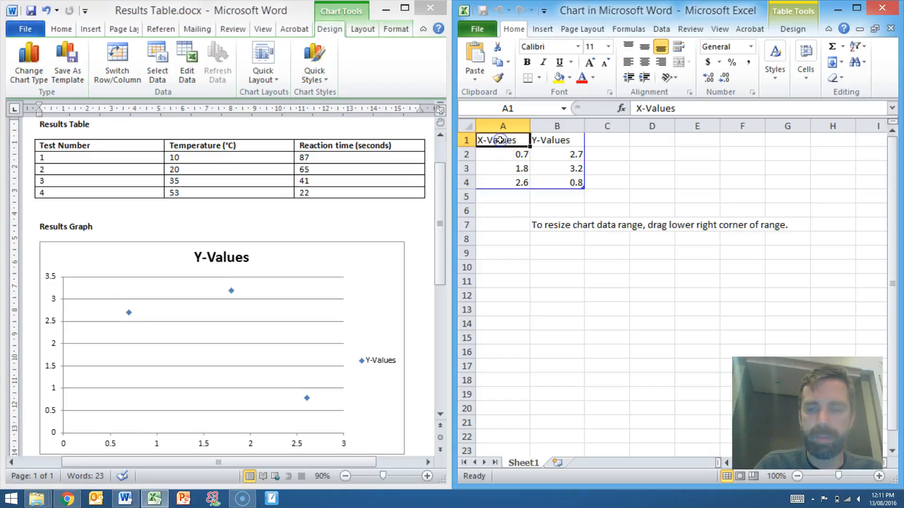
{"action": "type", "text": "Temperature"}
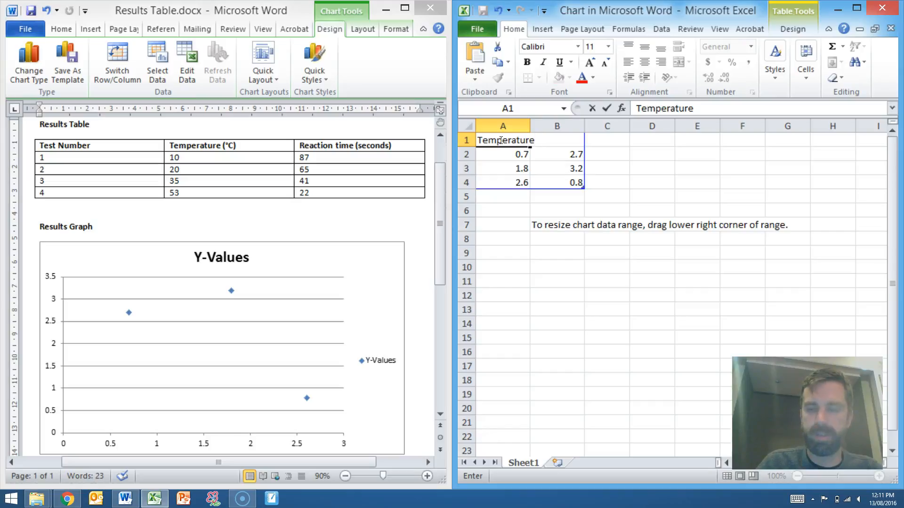
{"action": "key", "text": "Return"}
{"action": "left_click", "coordinate": [500, 140]}
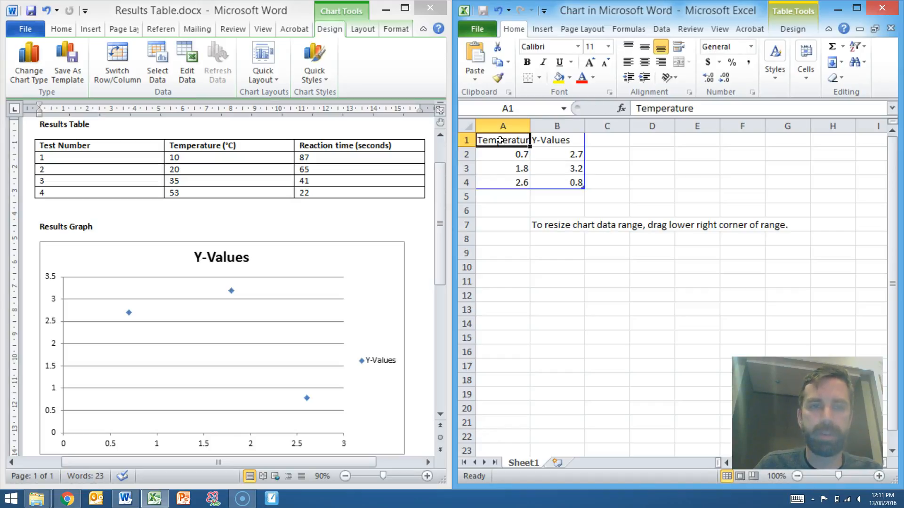
{"action": "key", "text": "Right"}
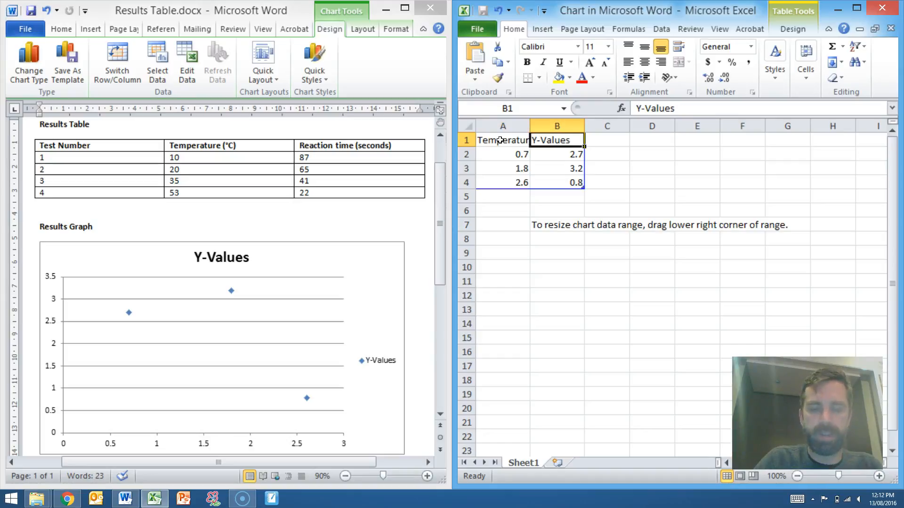
{"action": "type", "text": "Reaction time"}
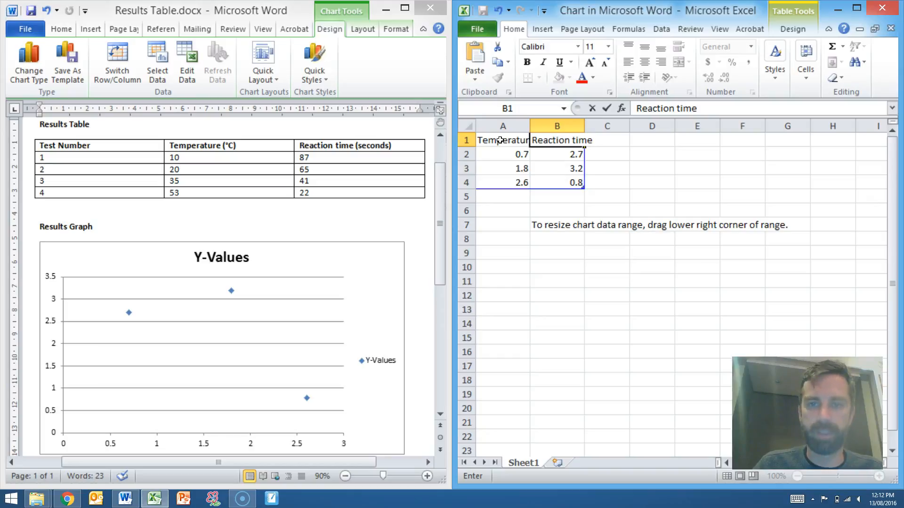
{"action": "key", "text": "Return"}
Enter the temperatures 10, 20, 35 and 53 in cells A2 to A5 of the chart data
{"action": "key", "text": "Left"}
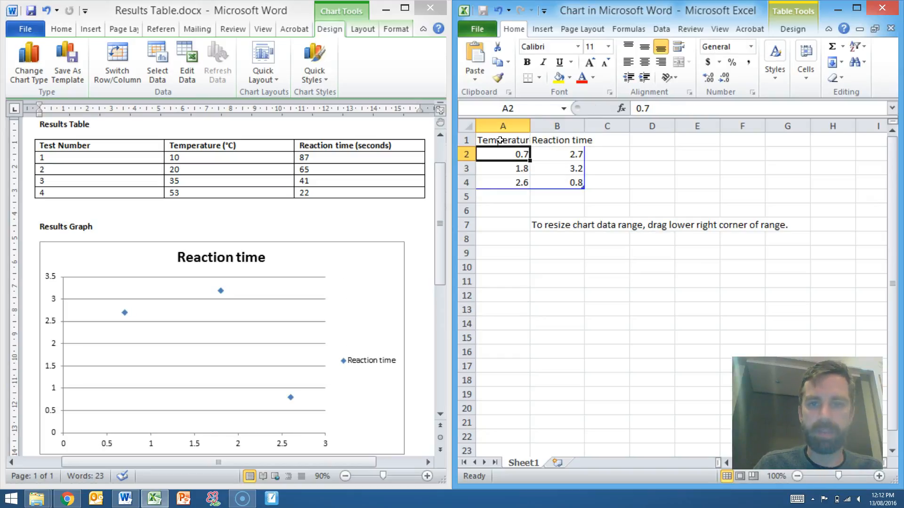
{"action": "type", "text": "10"}
{"action": "key", "text": "Return"}
{"action": "type", "text": "20"}
{"action": "key", "text": "Return"}
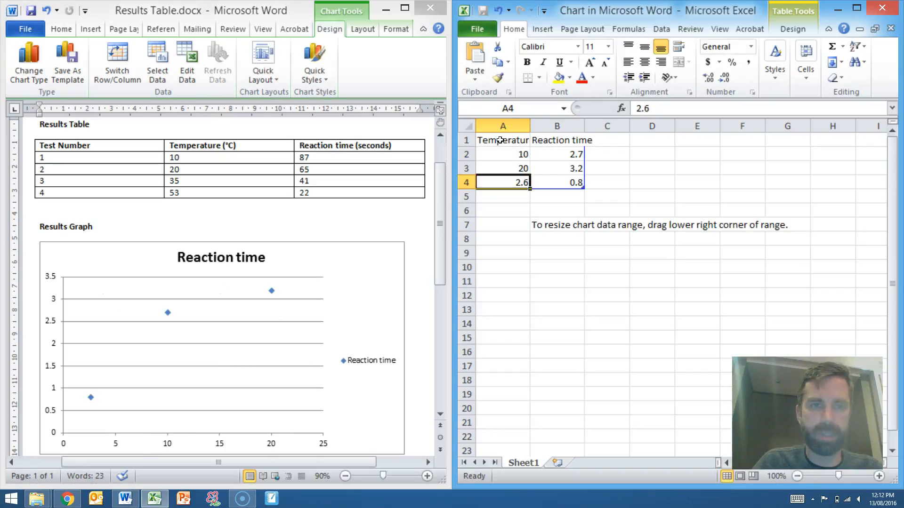
{"action": "type", "text": "35"}
{"action": "key", "text": "Return"}
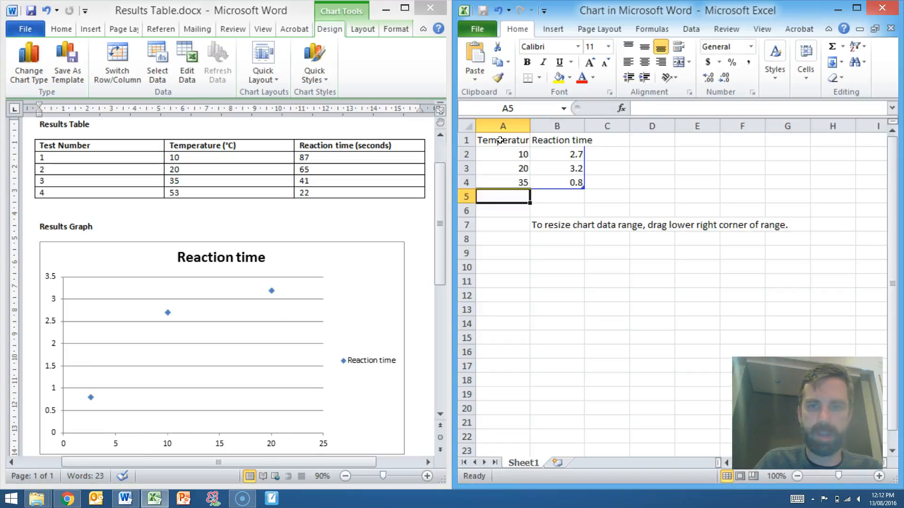
{"action": "type", "text": "53"}
{"action": "key", "text": "Return"}
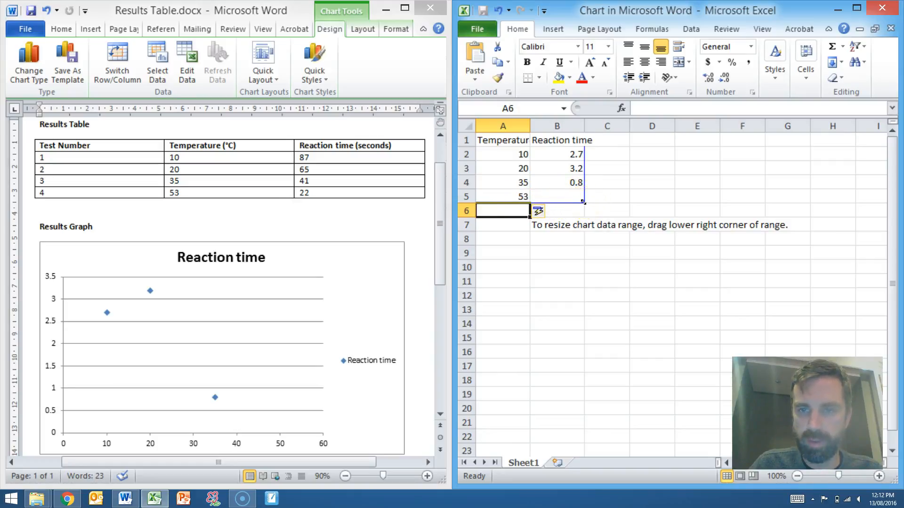
Enter the reaction times 87, 65, 41 and 22 in cells B2 to B5 and close the chart data sheet
{"action": "mouse_move", "coordinate": [583, 202]}
{"action": "left_mouse_down"}
{"action": "mouse_move", "coordinate": [583, 190]}
{"action": "mouse_move", "coordinate": [573, 200]}
{"action": "left_mouse_up"}
{"action": "left_click", "coordinate": [568, 197]}
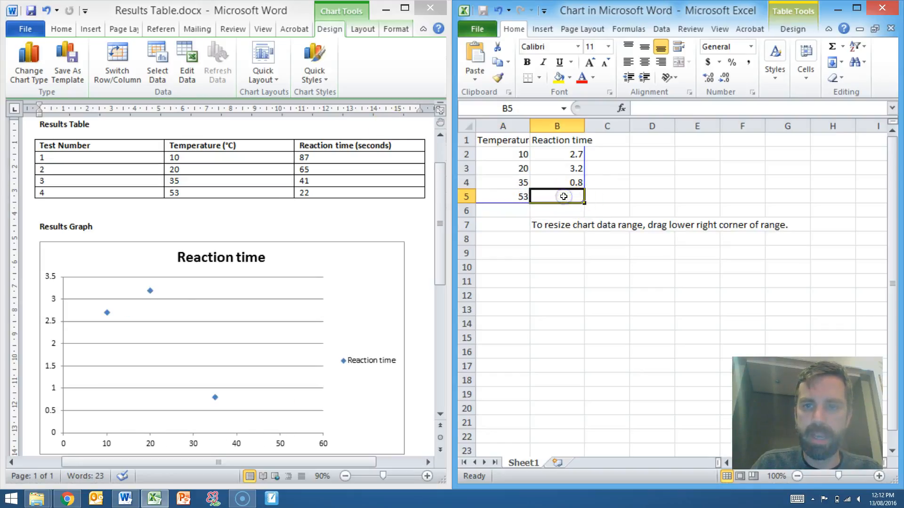
{"action": "key", "text": "Up"}
{"action": "key", "text": "Up"}
{"action": "key", "text": "Up"}
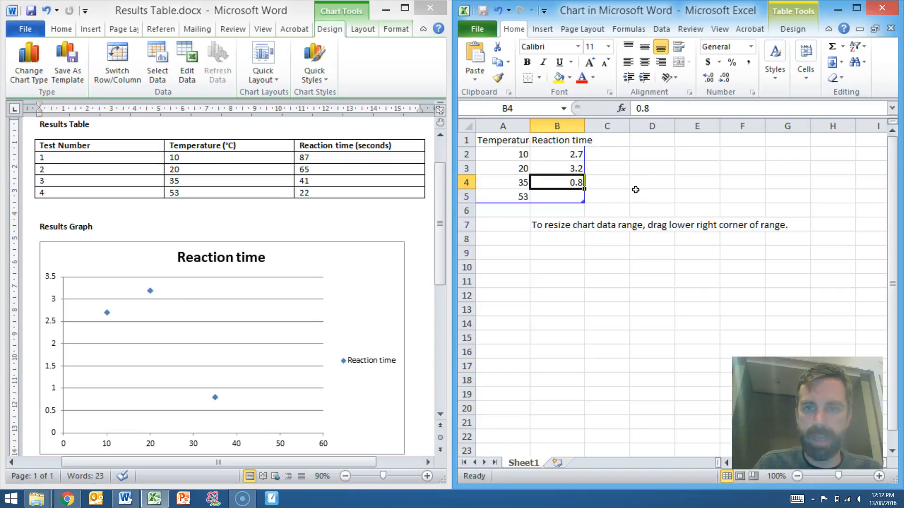
{"action": "type", "text": "87"}
{"action": "key", "text": "Return"}
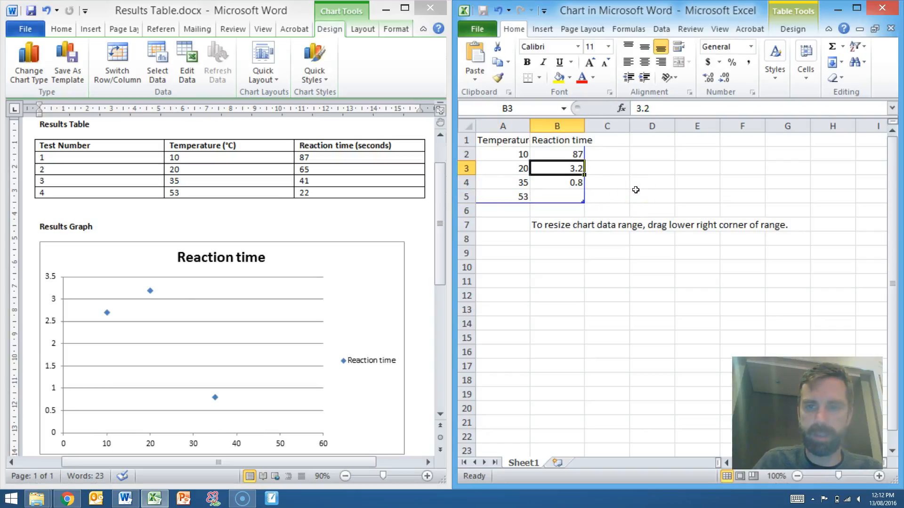
{"action": "type", "text": "65"}
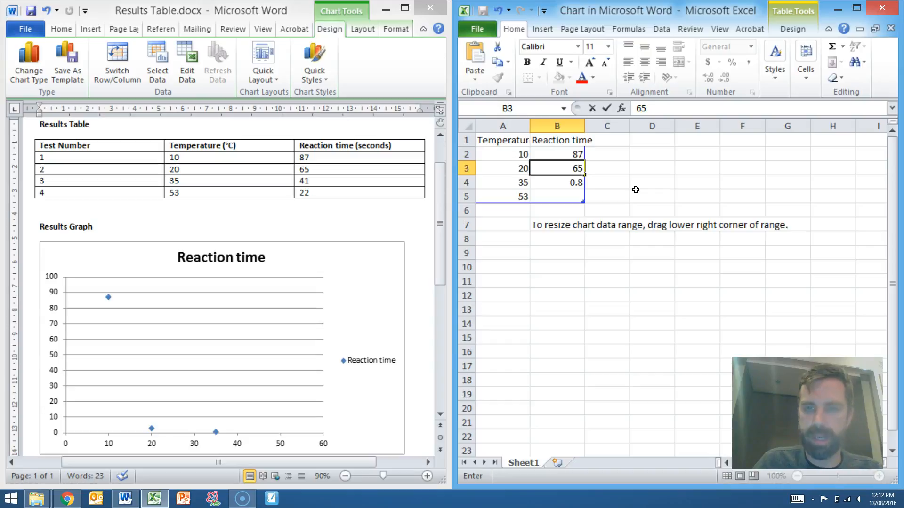
{"action": "key", "text": "Return"}
{"action": "type", "text": "4"}
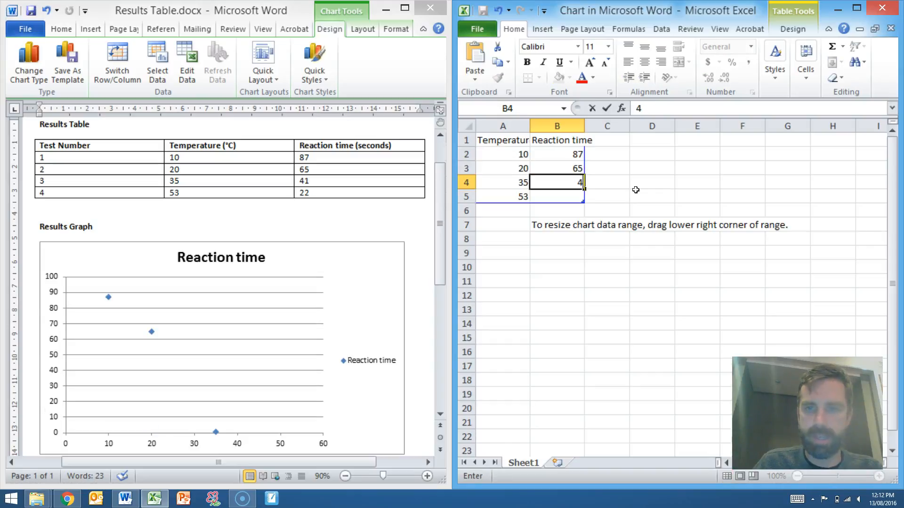
{"action": "type", "text": "1"}
{"action": "key", "text": "Return"}
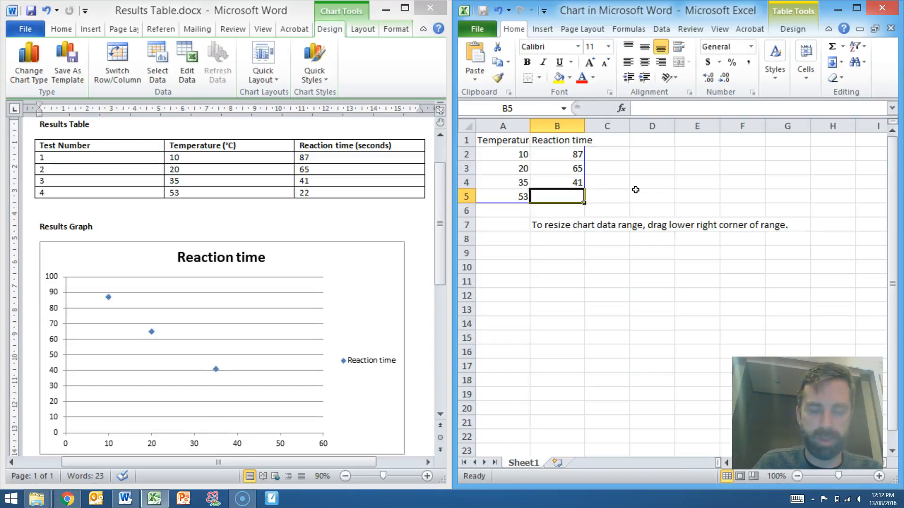
{"action": "type", "text": "22"}
{"action": "key", "text": "Return"}
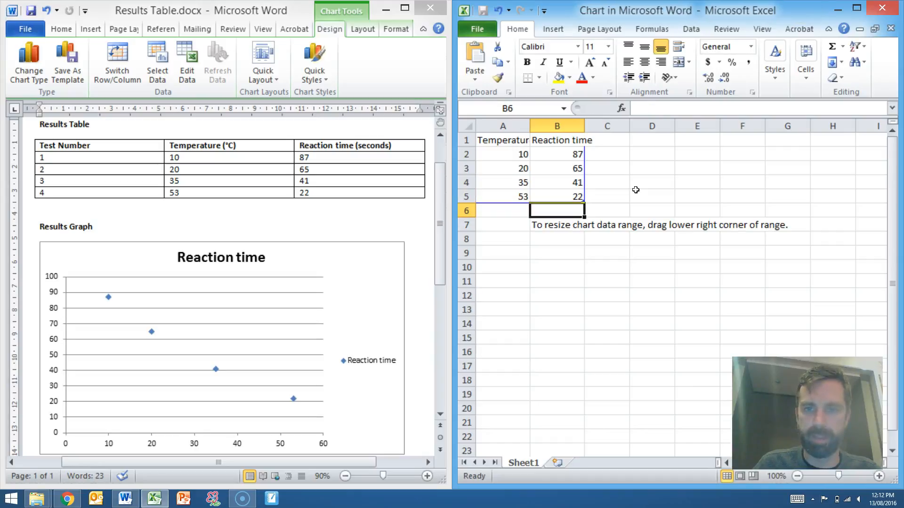
{"action": "left_click", "coordinate": [440, 415]}
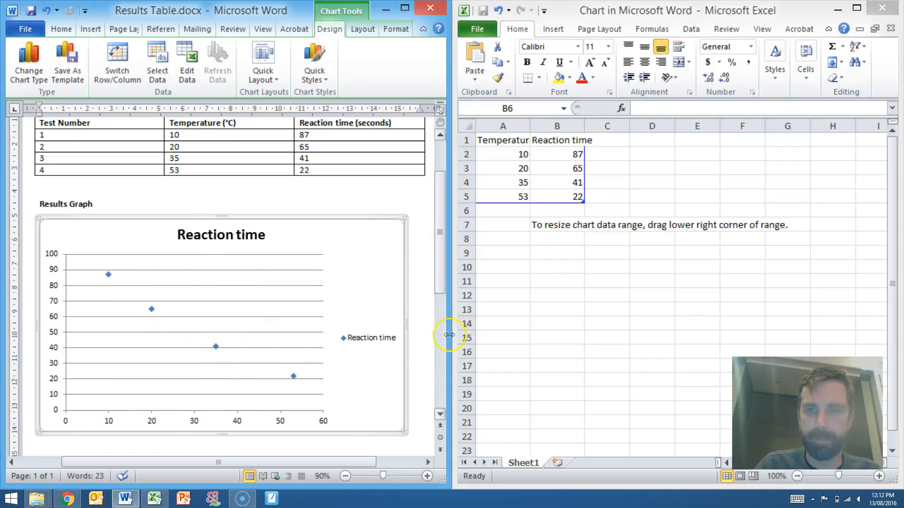
{"action": "left_click", "coordinate": [882, 8]}
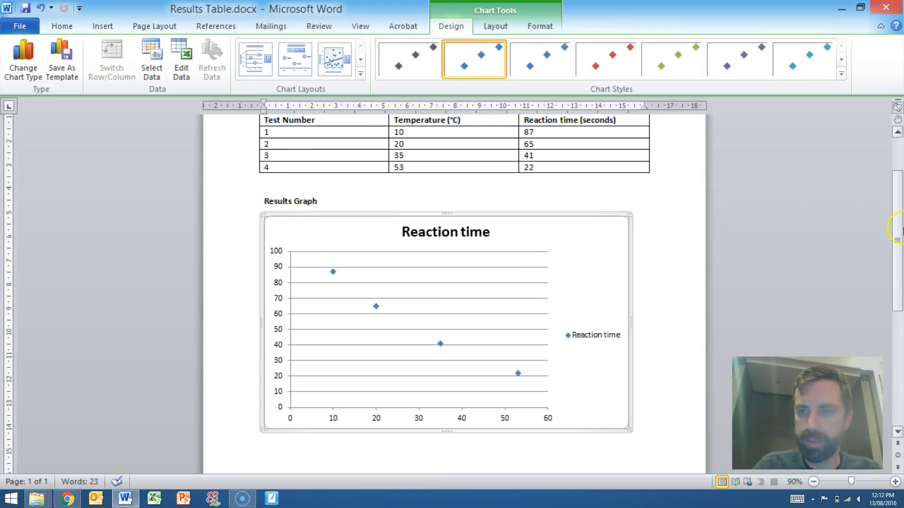
Delete the Reaction time legend from the scatter chart
{"action": "left_click_drag", "start_coordinate": [897, 235], "coordinate": [897, 248]}
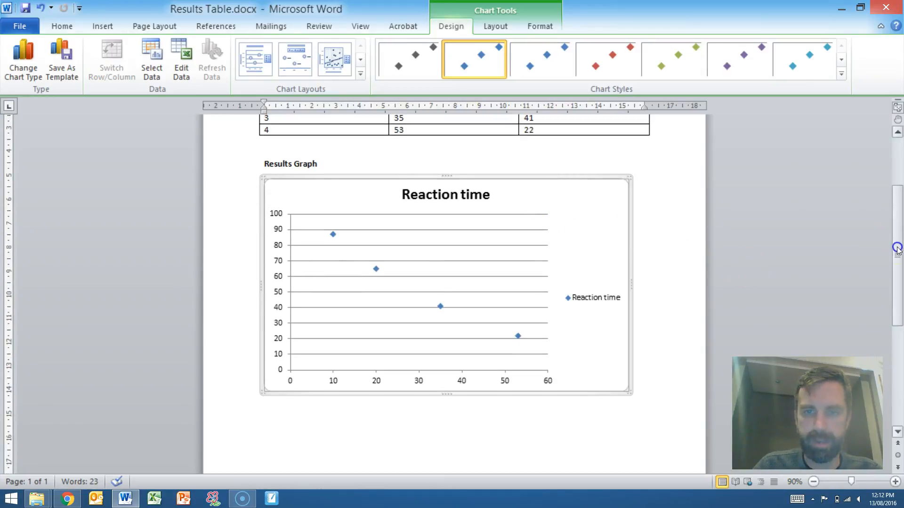
{"action": "left_click", "coordinate": [896, 482]}
{"action": "left_click", "coordinate": [895, 481]}
{"action": "left_click_drag", "start_coordinate": [896, 294], "coordinate": [896, 282]}
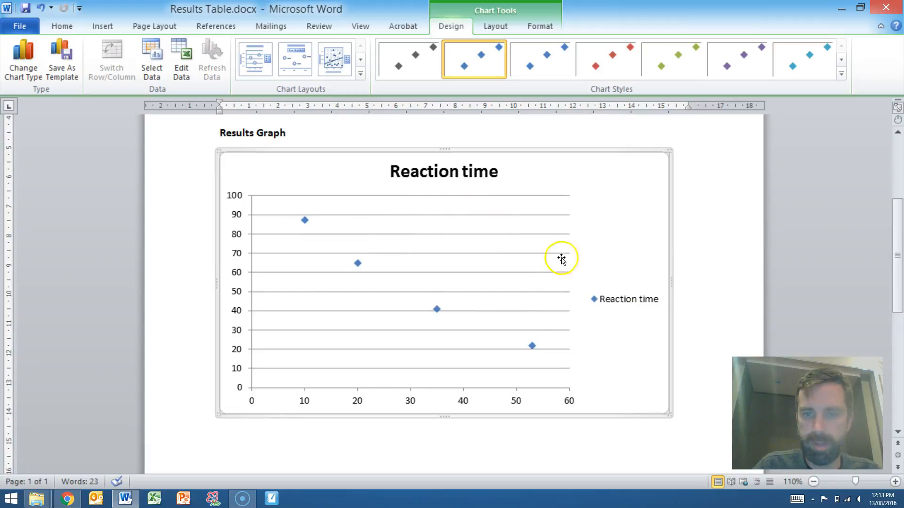
{"action": "left_click", "coordinate": [626, 301]}
{"action": "left_click", "coordinate": [638, 292]}
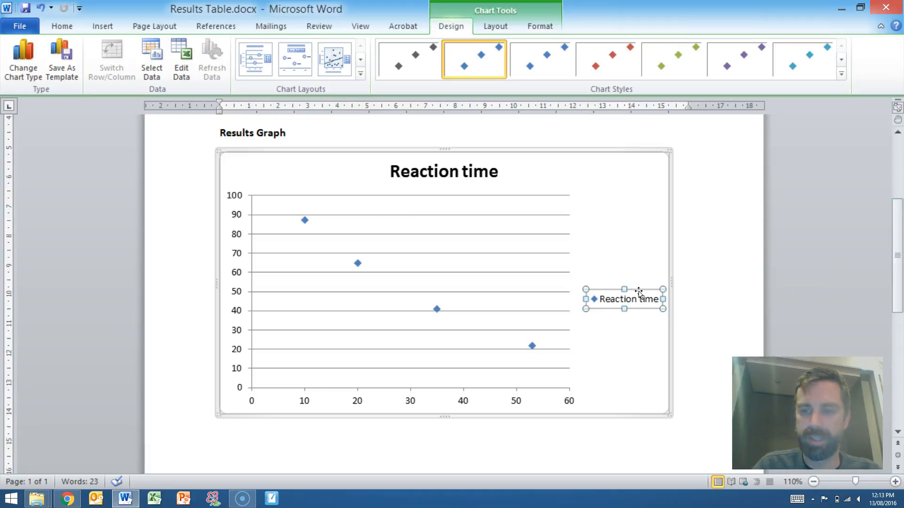
{"action": "key", "text": "Delete"}
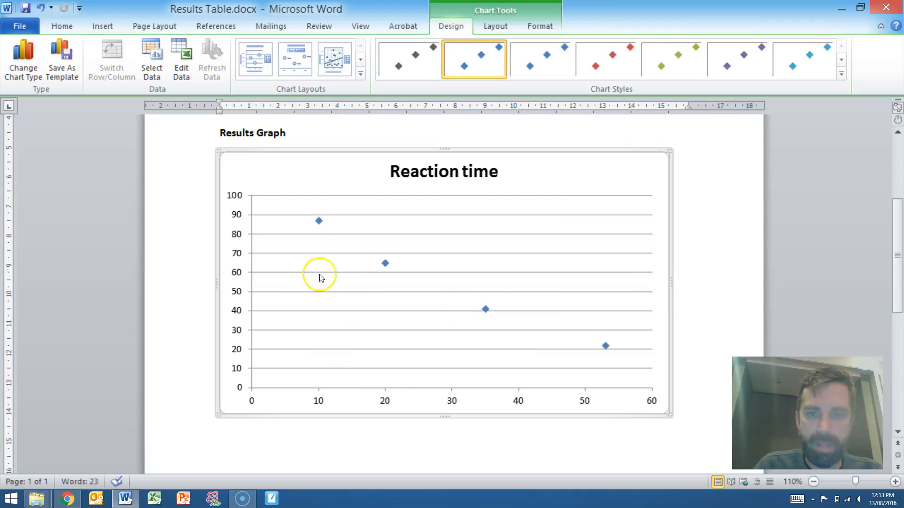
Add a title below the horizontal axis of the scatter chart
{"action": "left_click", "coordinate": [363, 228]}
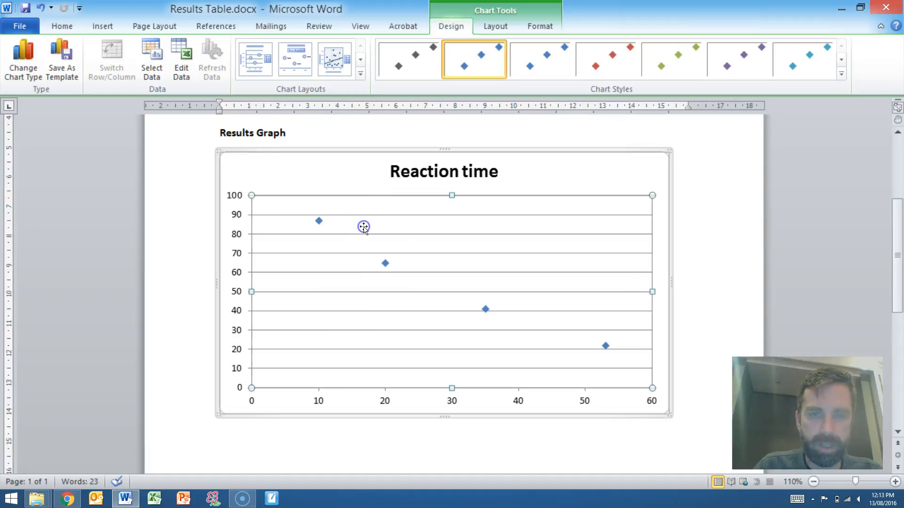
{"action": "left_click", "coordinate": [495, 30]}
{"action": "left_click", "coordinate": [260, 79]}
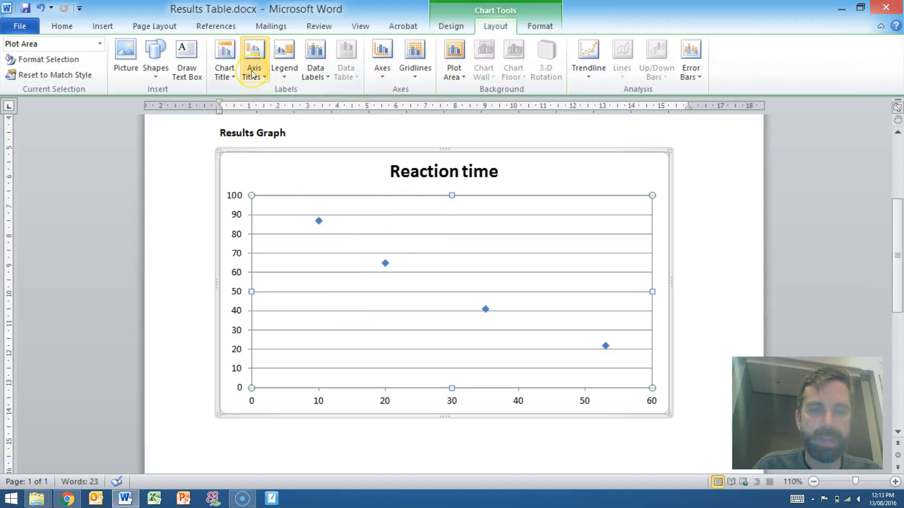
{"action": "left_click", "coordinate": [254, 70]}
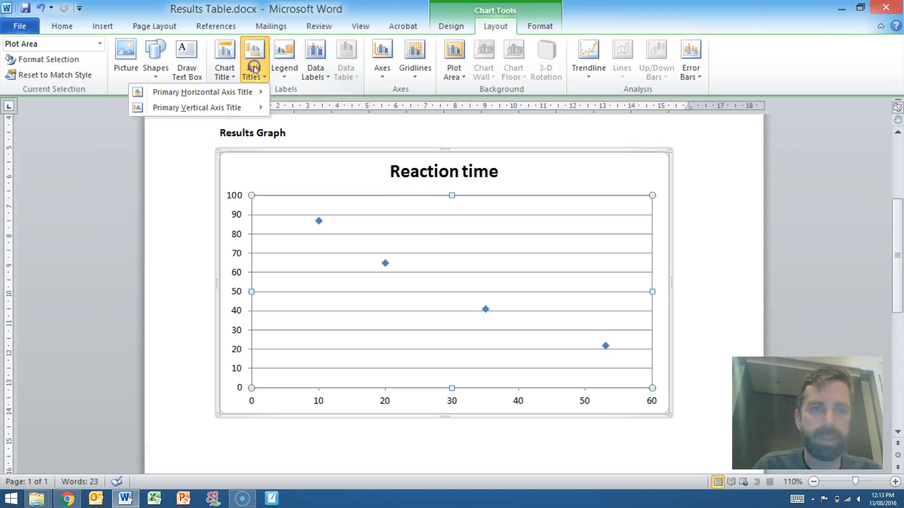
{"action": "mouse_move", "coordinate": [239, 92]}
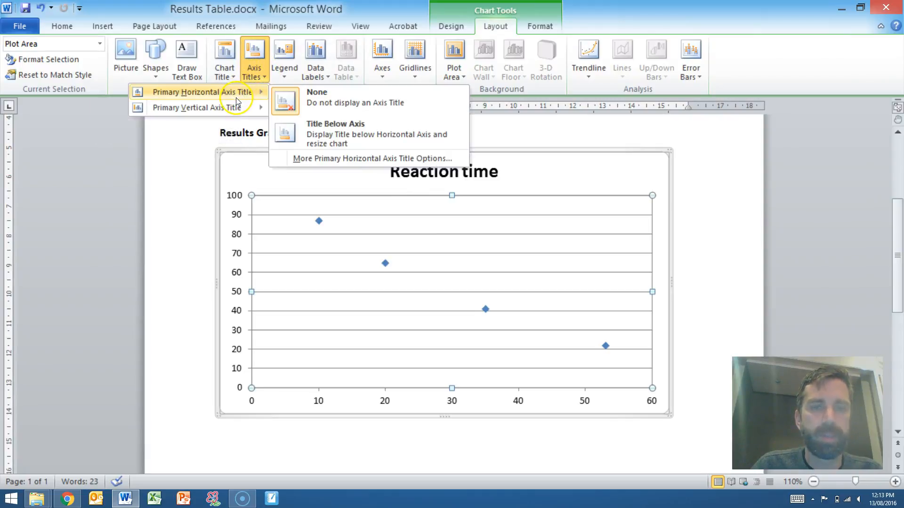
{"action": "left_click", "coordinate": [324, 127]}
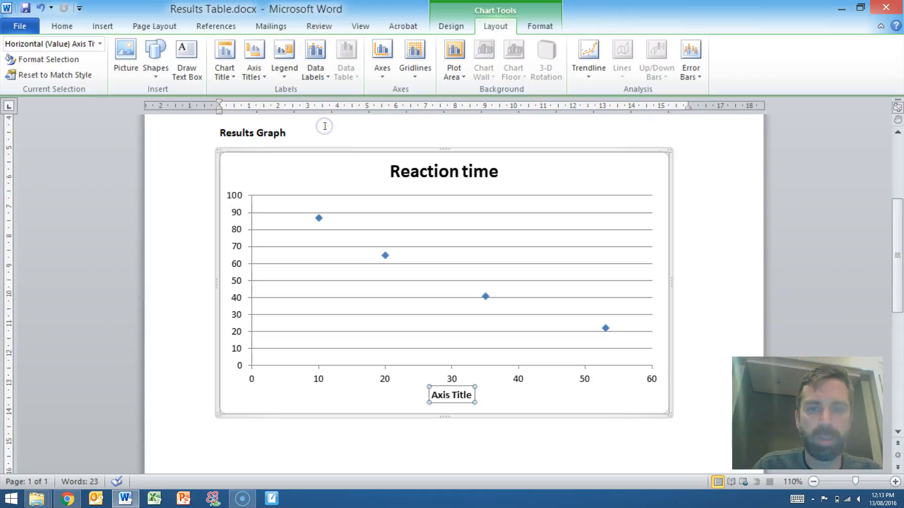
Replace the horizontal axis title text with Temperature (°C), inserting the degree sign as a symbol
{"action": "left_click_drag", "start_coordinate": [466, 394], "coordinate": [430, 395]}
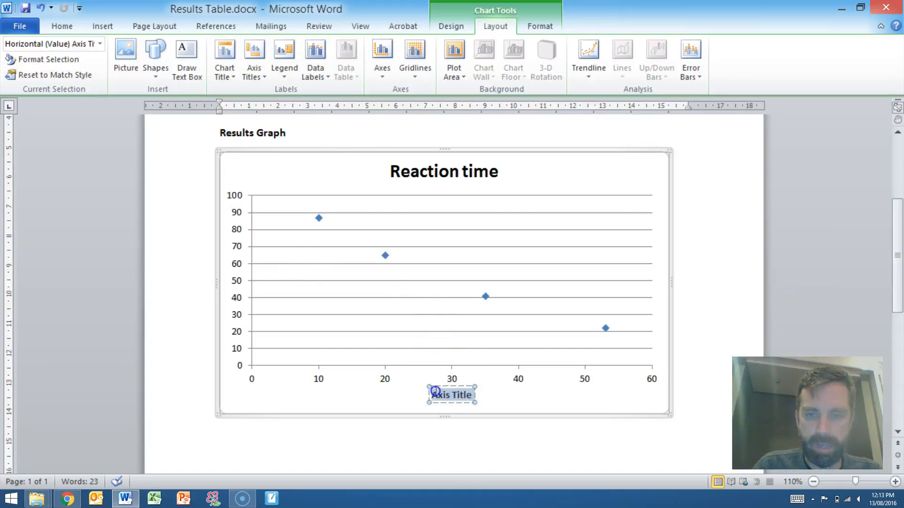
{"action": "type", "text": "Temperatur"}
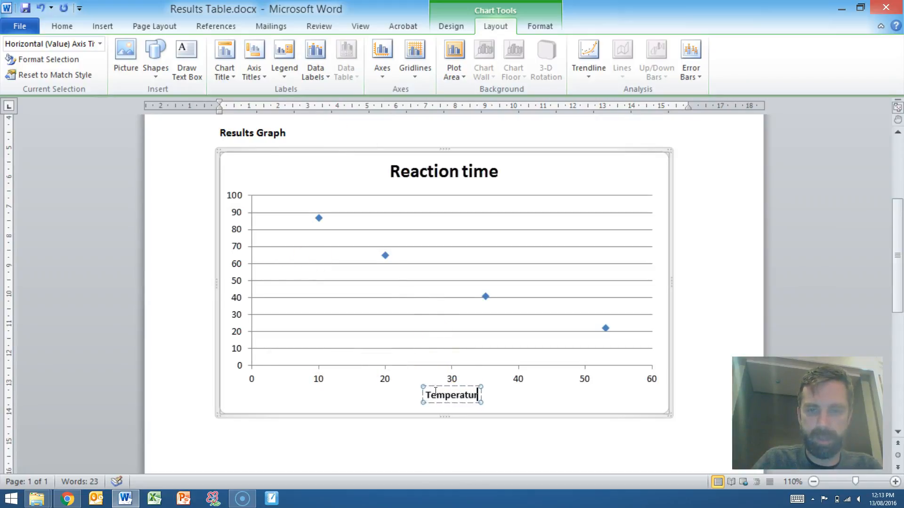
{"action": "type", "text": "e ("}
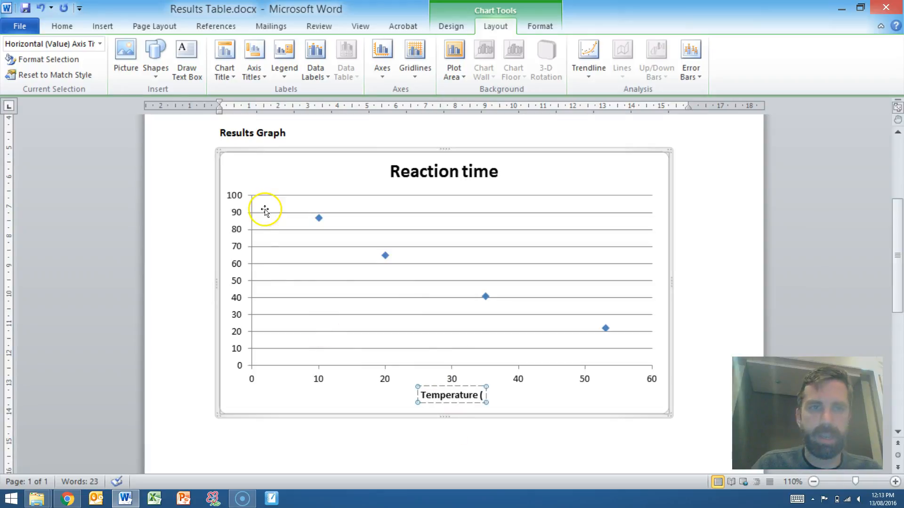
{"action": "left_click", "coordinate": [103, 27]}
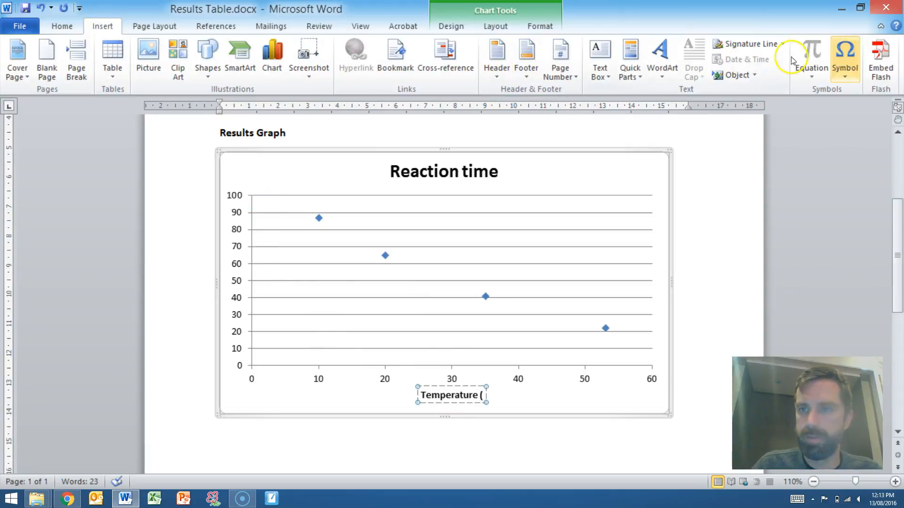
{"action": "left_click", "coordinate": [845, 58]}
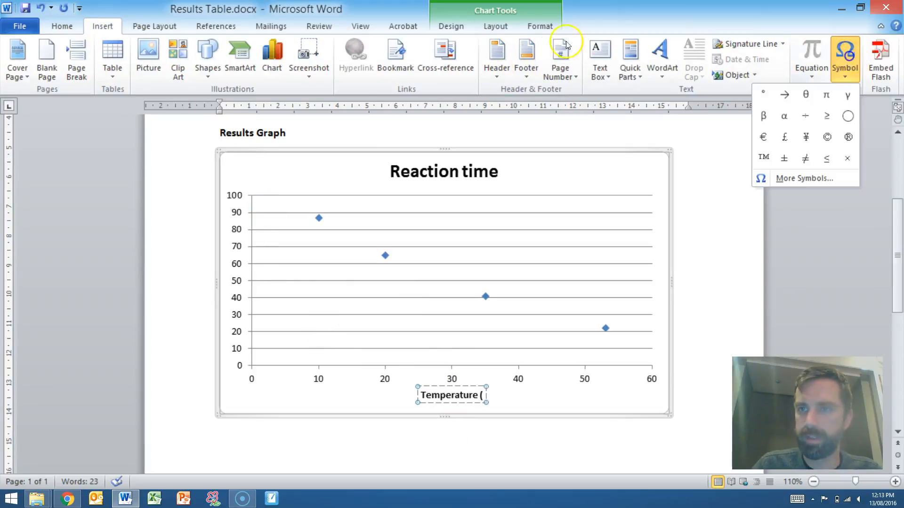
{"action": "left_click", "coordinate": [764, 93]}
{"action": "type", "text": "C)"}
{"action": "left_click", "coordinate": [540, 216]}
{"action": "left_click", "coordinate": [533, 225]}
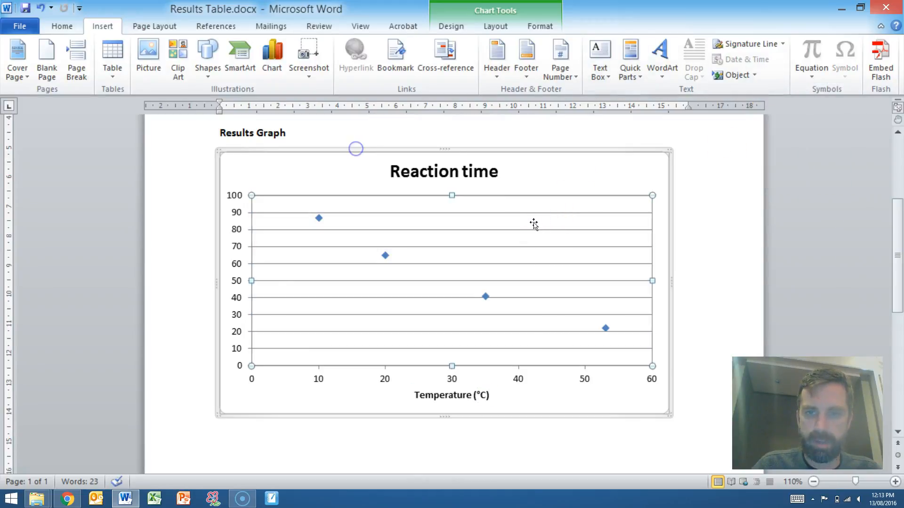
Add a rotated title to the vertical axis and change its text to Reaction time (seconds)
{"action": "left_click", "coordinate": [495, 24]}
{"action": "left_click", "coordinate": [249, 66]}
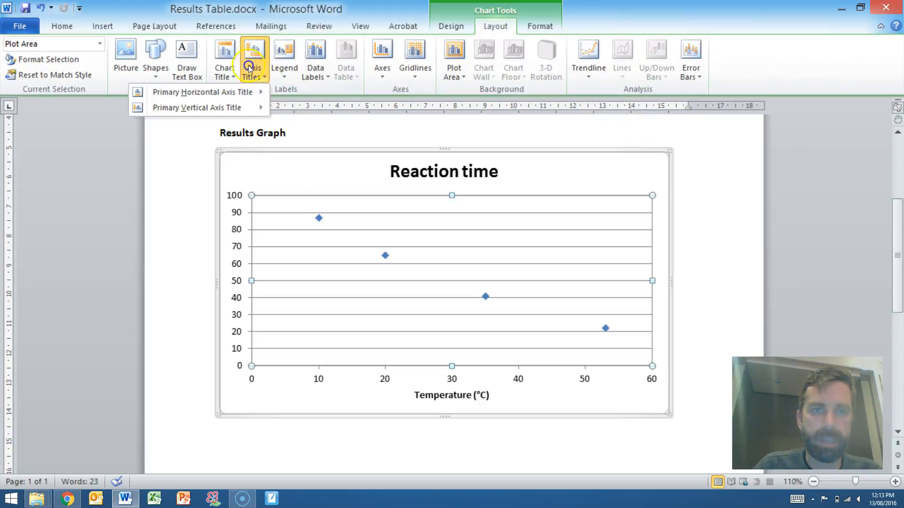
{"action": "mouse_move", "coordinate": [213, 111]}
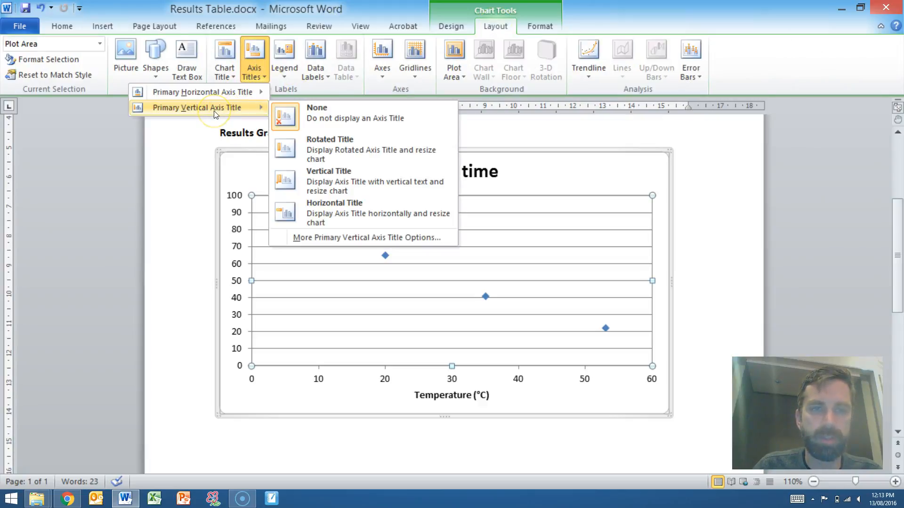
{"action": "left_click", "coordinate": [331, 153]}
{"action": "left_click_drag", "start_coordinate": [239, 262], "coordinate": [239, 301]}
{"action": "key", "text": "BackSpace"}
{"action": "type", "text": "Reac"}
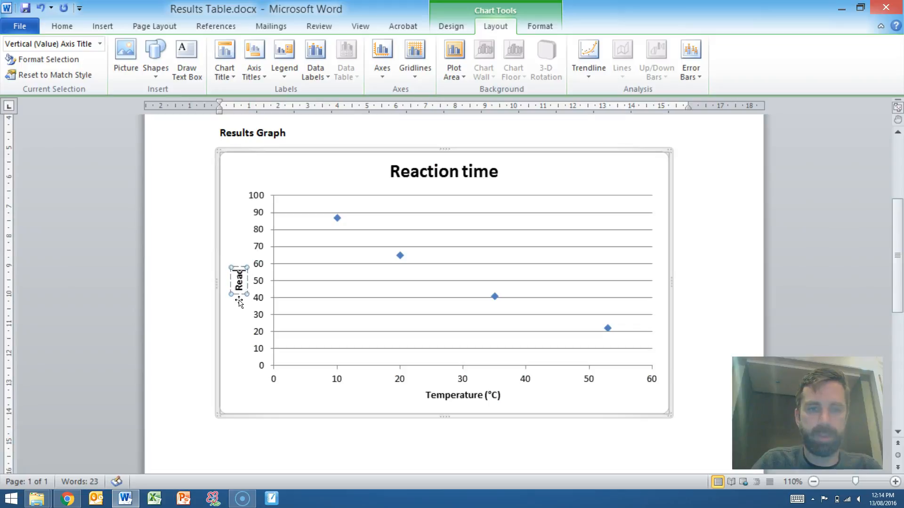
{"action": "type", "text": "tion time (seconds)"}
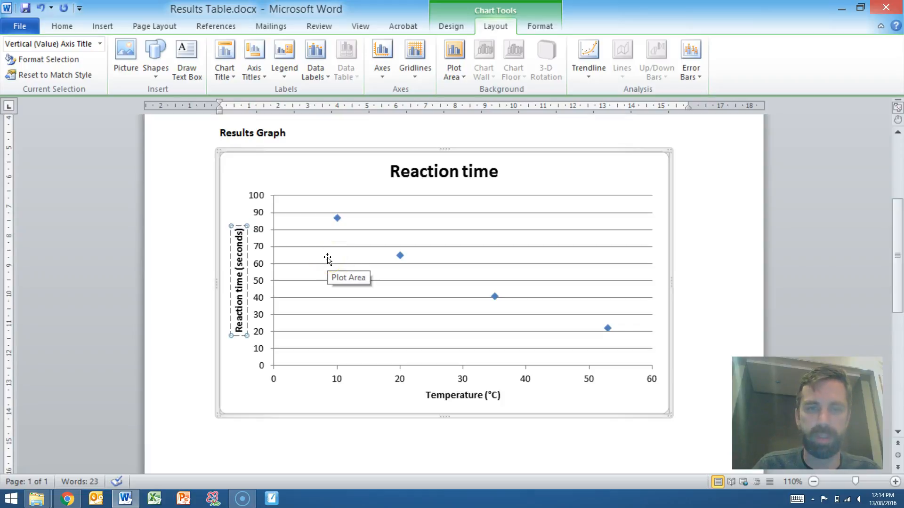
Extend the chart title so it reads Reaction time vs. Temperature
{"action": "left_click", "coordinate": [469, 198]}
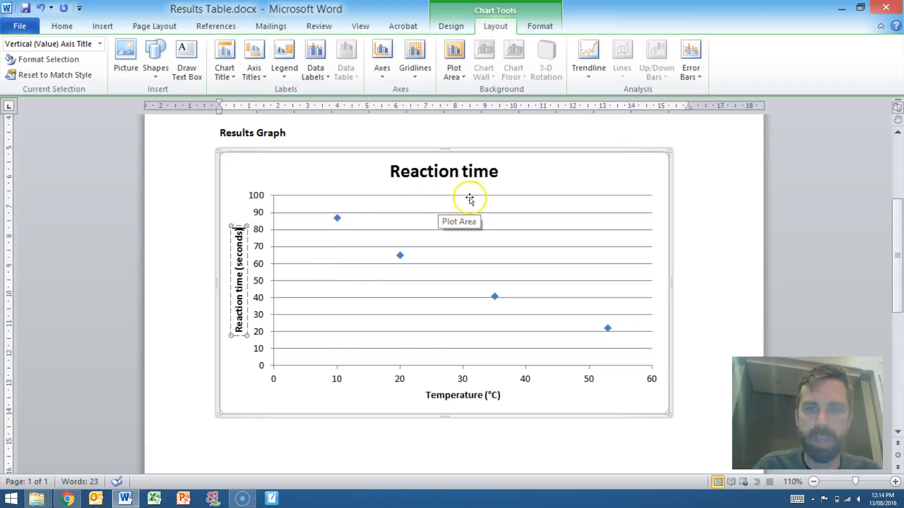
{"action": "left_click", "coordinate": [474, 172]}
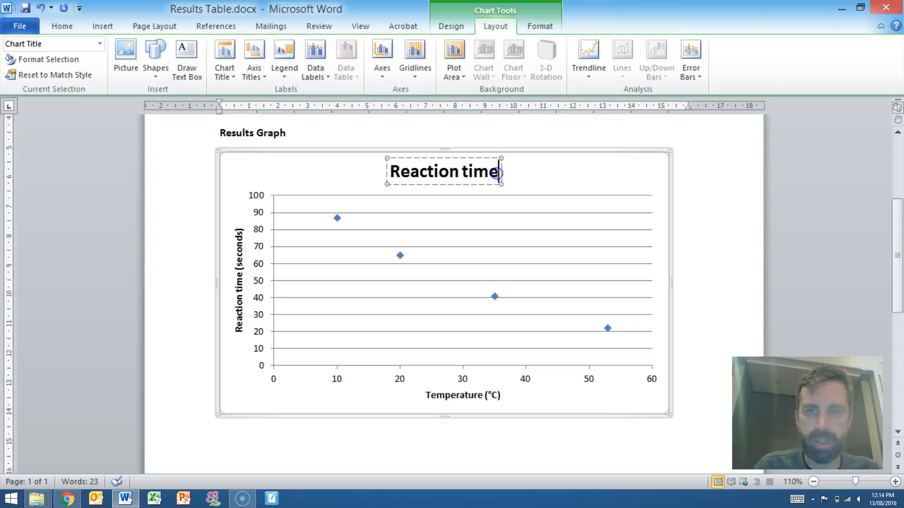
{"action": "type", "text": "vs. Temperature"}
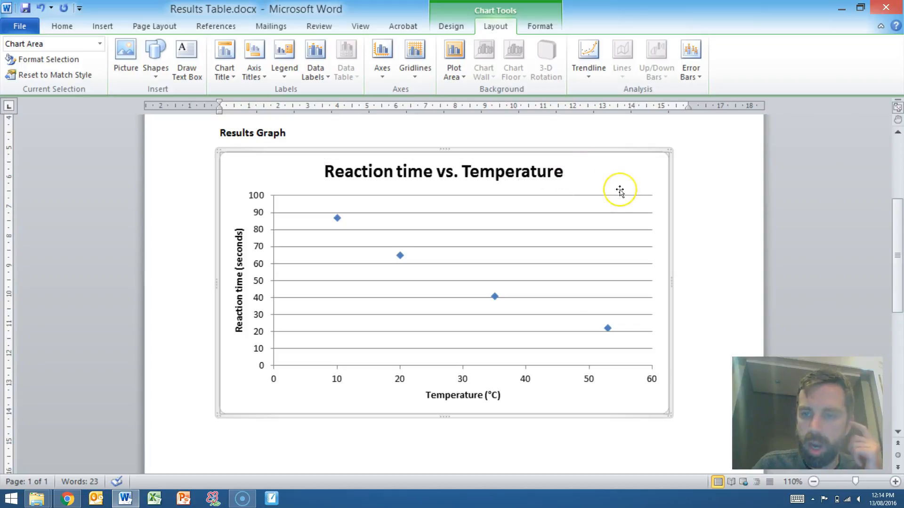
{"action": "left_click", "coordinate": [424, 268]}
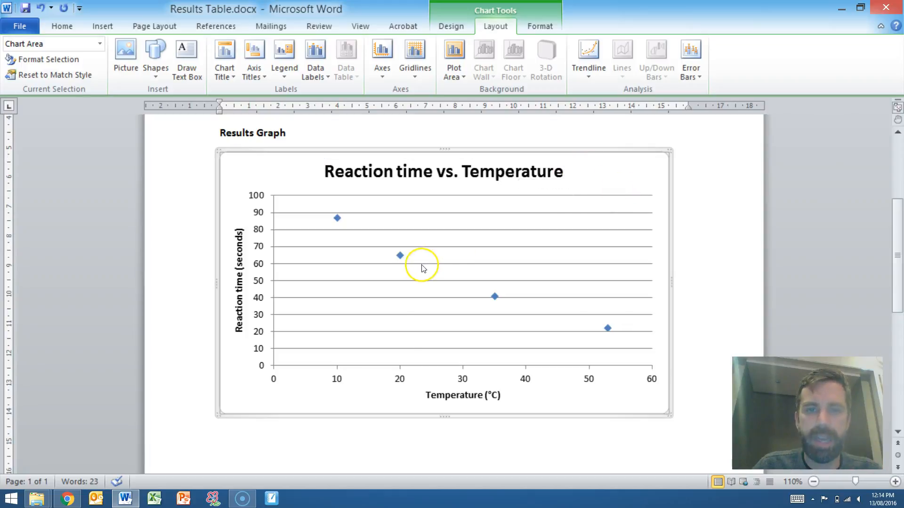
Add a trendline to the Reaction time data points, trying the Exponential type before setting it to Linear
{"action": "mouse_move", "coordinate": [400, 255]}
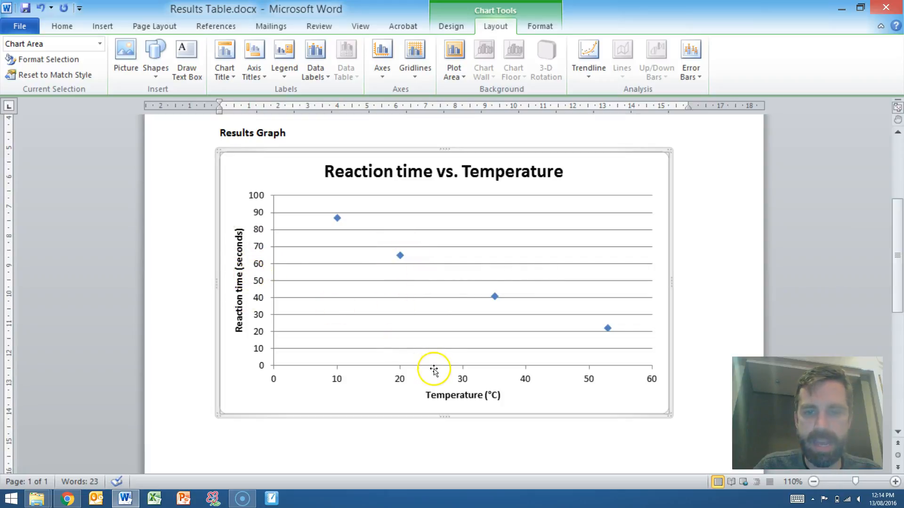
{"action": "mouse_move", "coordinate": [495, 299]}
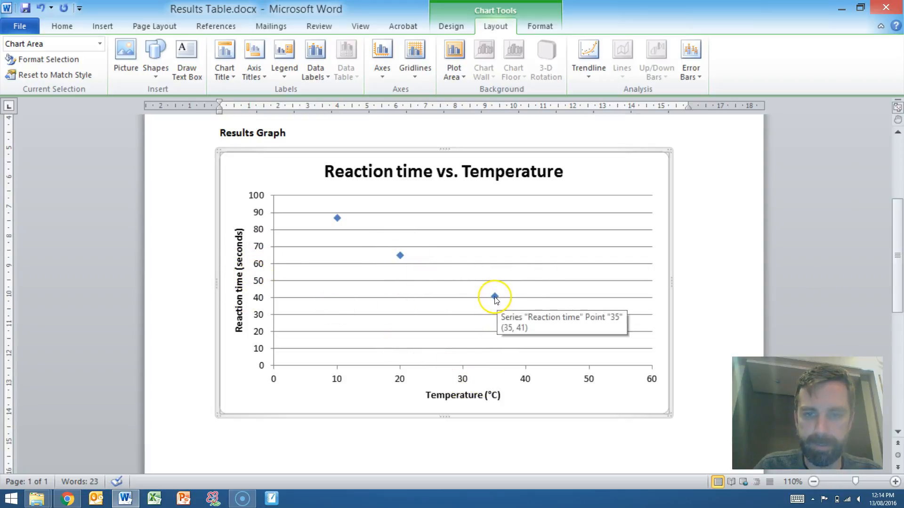
{"action": "right_click", "coordinate": [494, 298]}
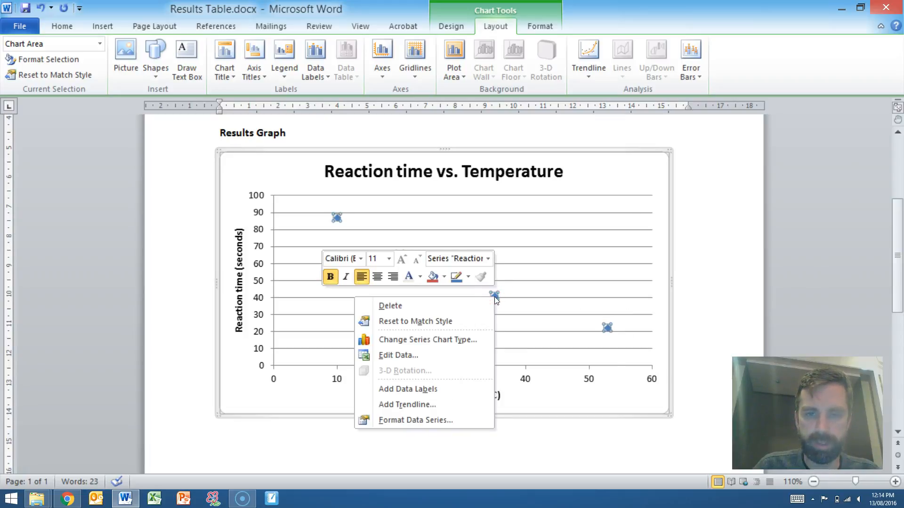
{"action": "left_click", "coordinate": [436, 408]}
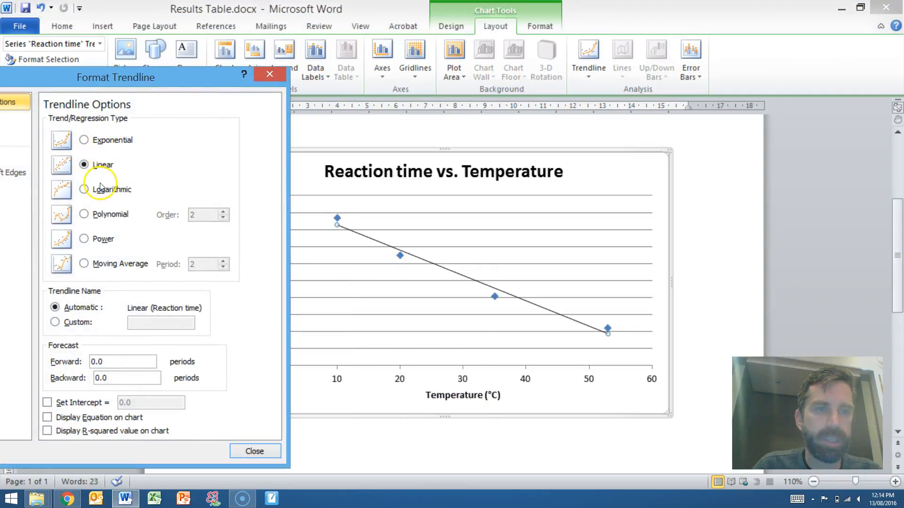
{"action": "left_click", "coordinate": [111, 143]}
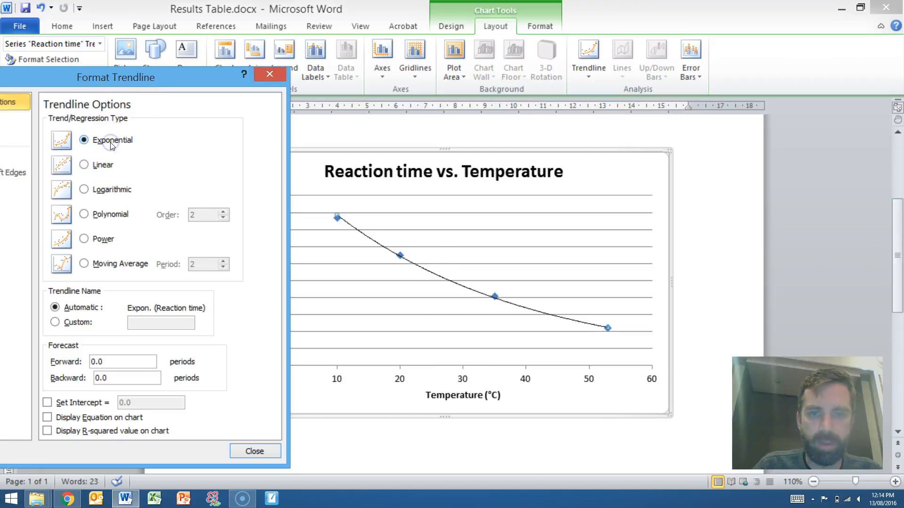
{"action": "left_click", "coordinate": [103, 167]}
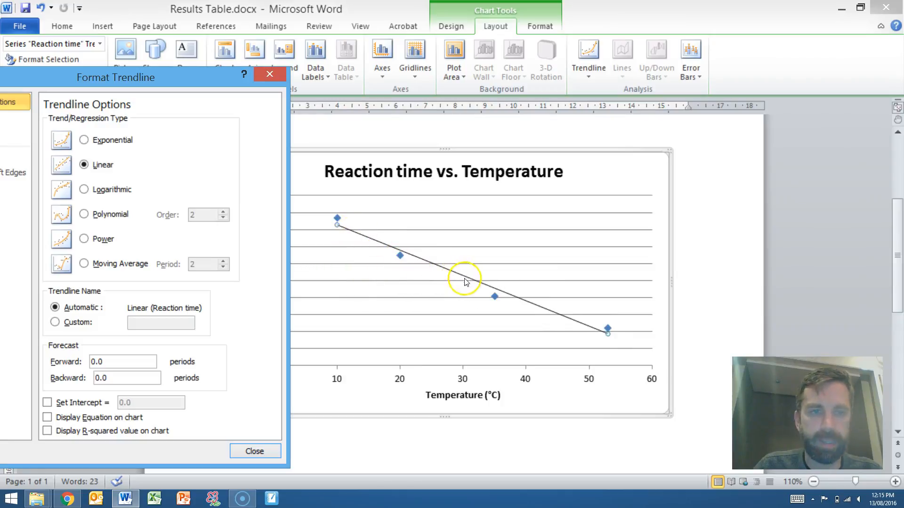
Display the trendline equation on the chart, move it slightly down and away from the line, and close the trendline formatting
{"action": "left_click", "coordinate": [69, 419]}
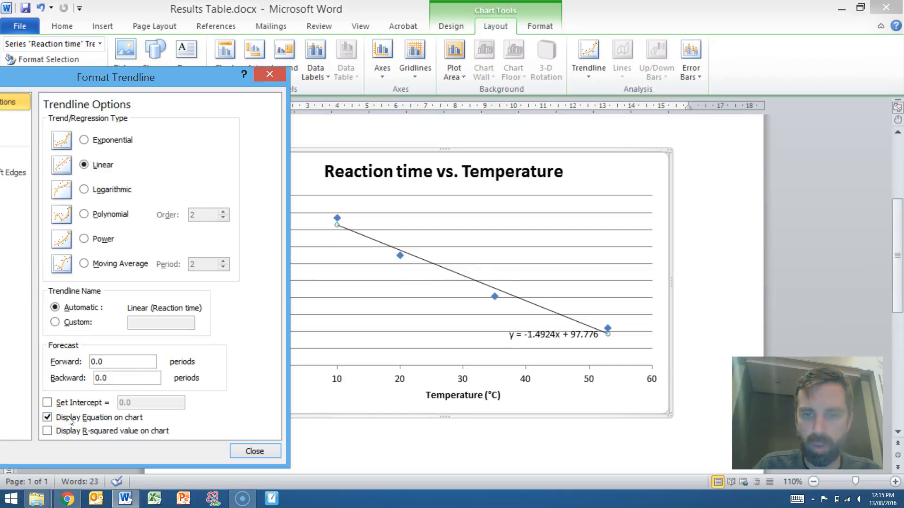
{"action": "left_click", "coordinate": [560, 338]}
{"action": "left_click", "coordinate": [554, 340]}
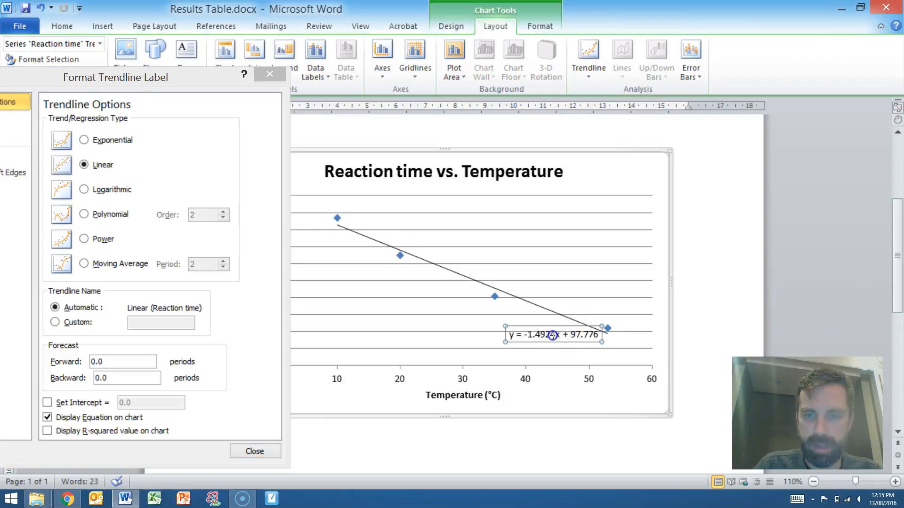
{"action": "left_click_drag", "start_coordinate": [554, 333], "coordinate": [554, 333]}
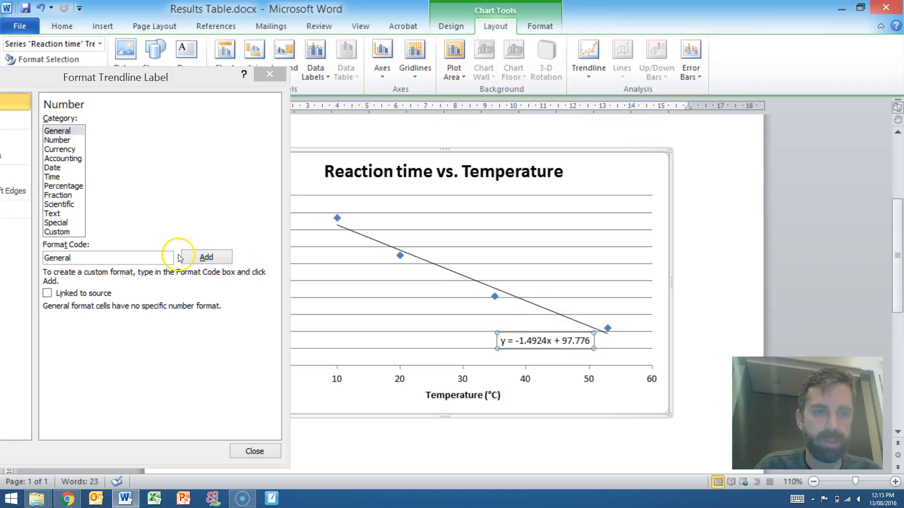
{"action": "left_click_drag", "start_coordinate": [144, 78], "coordinate": [243, 77]}
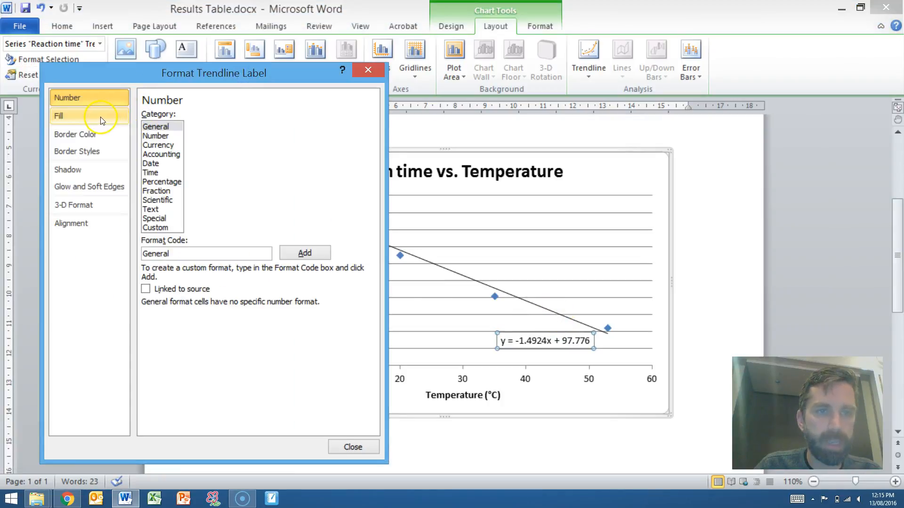
{"action": "left_click", "coordinate": [353, 448]}
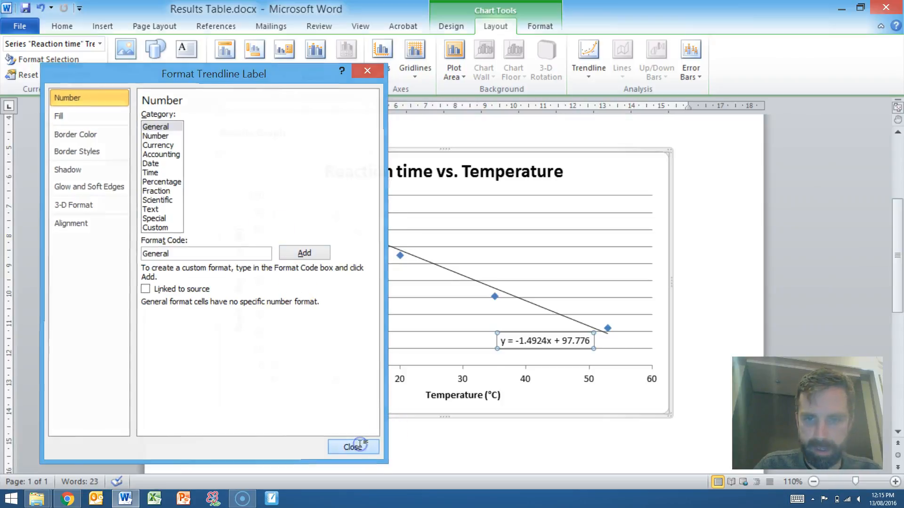
{"action": "left_click", "coordinate": [681, 331]}
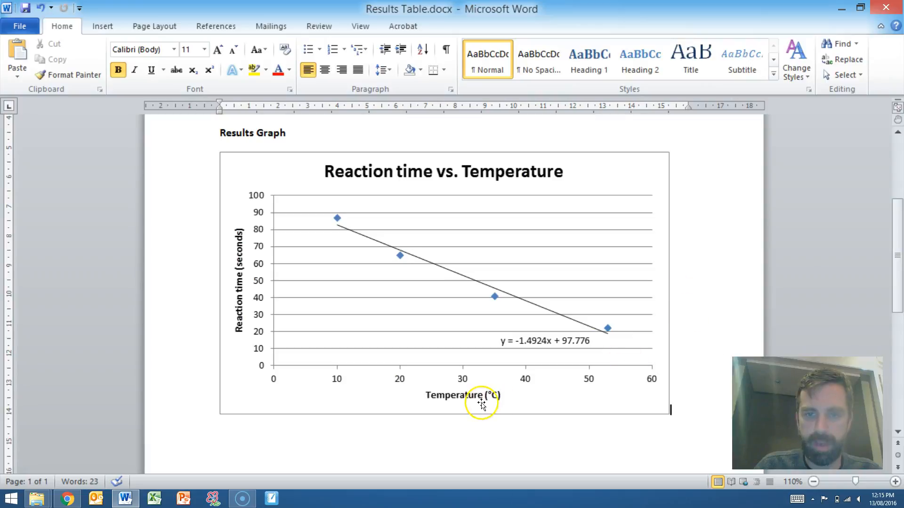